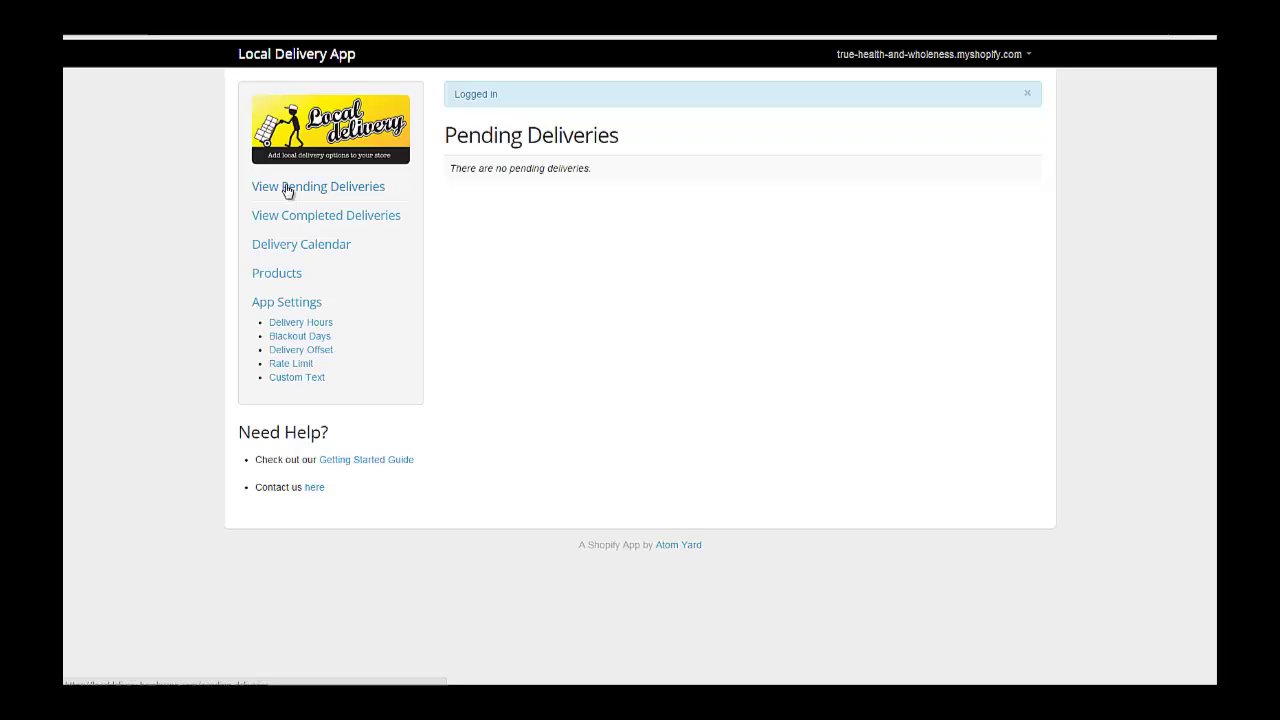
Open the Delivery Calendar, which shows October 2014 with no scheduled deliveries.
left_click(308, 247)
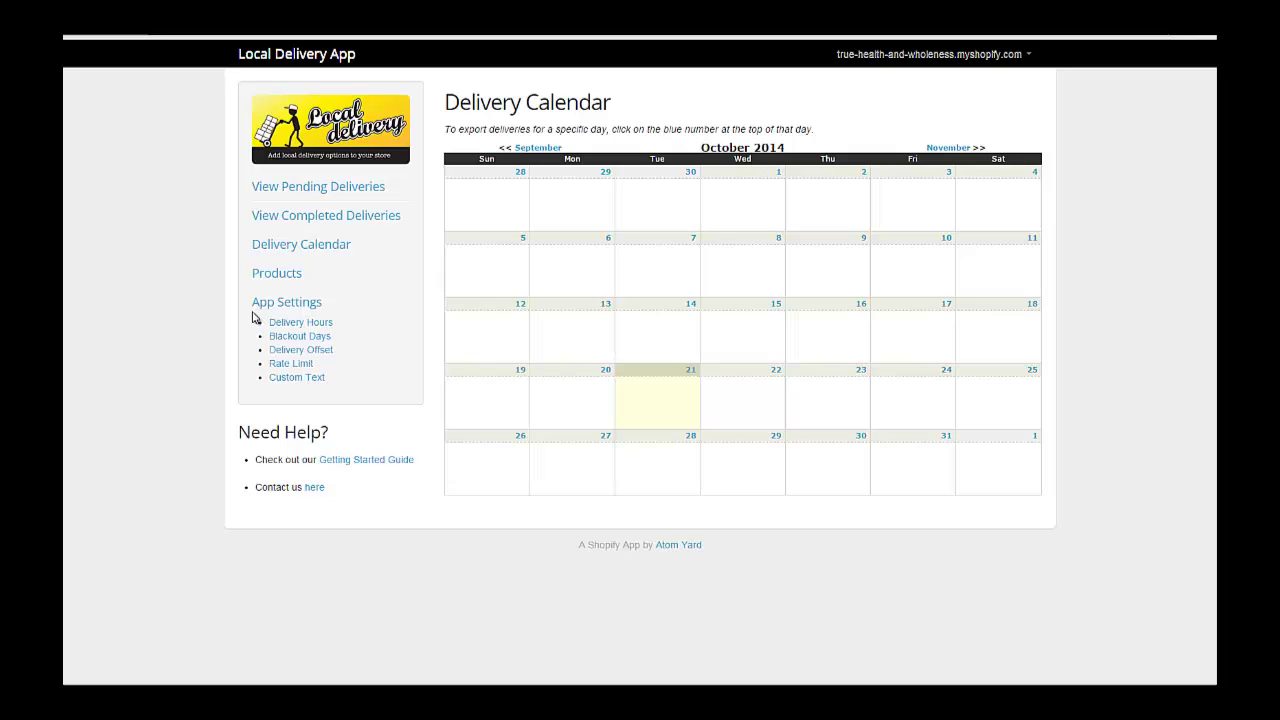
Review Delivery Hours and Blackout Days, then view the Delivery Offset minimum of 5 days.
left_click(300, 322)
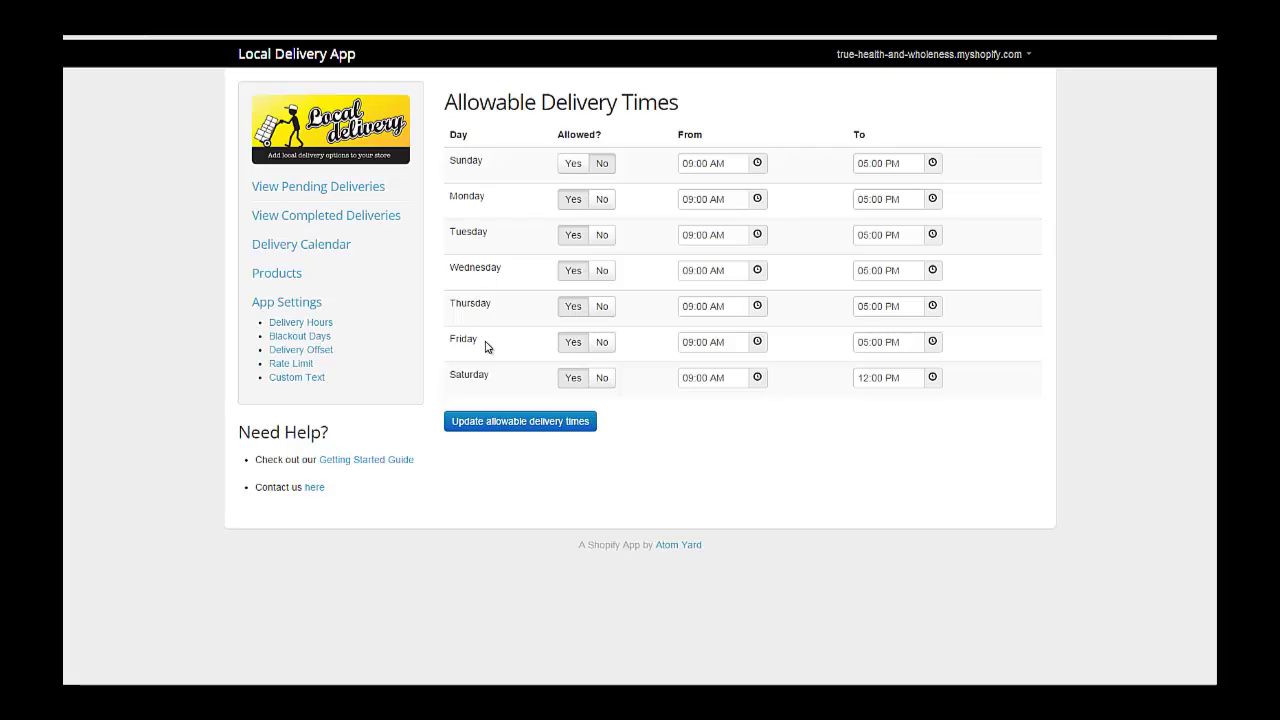
left_click(303, 337)
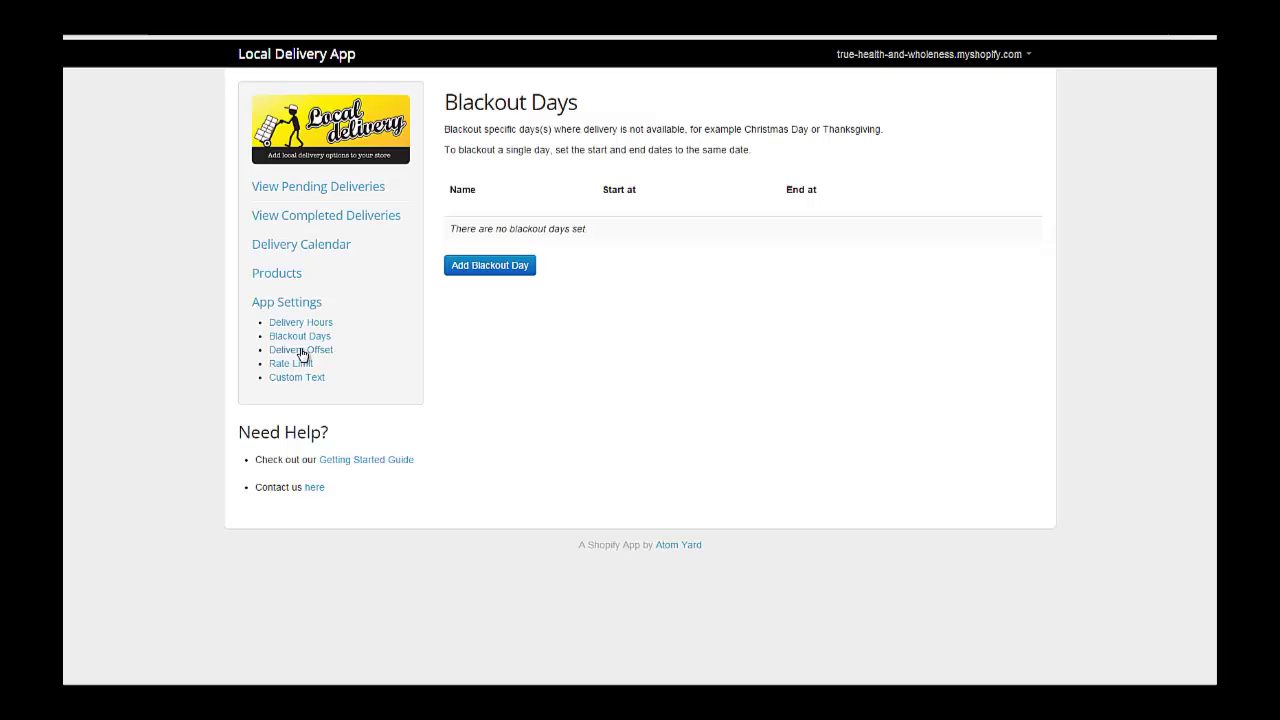
left_click(303, 356)
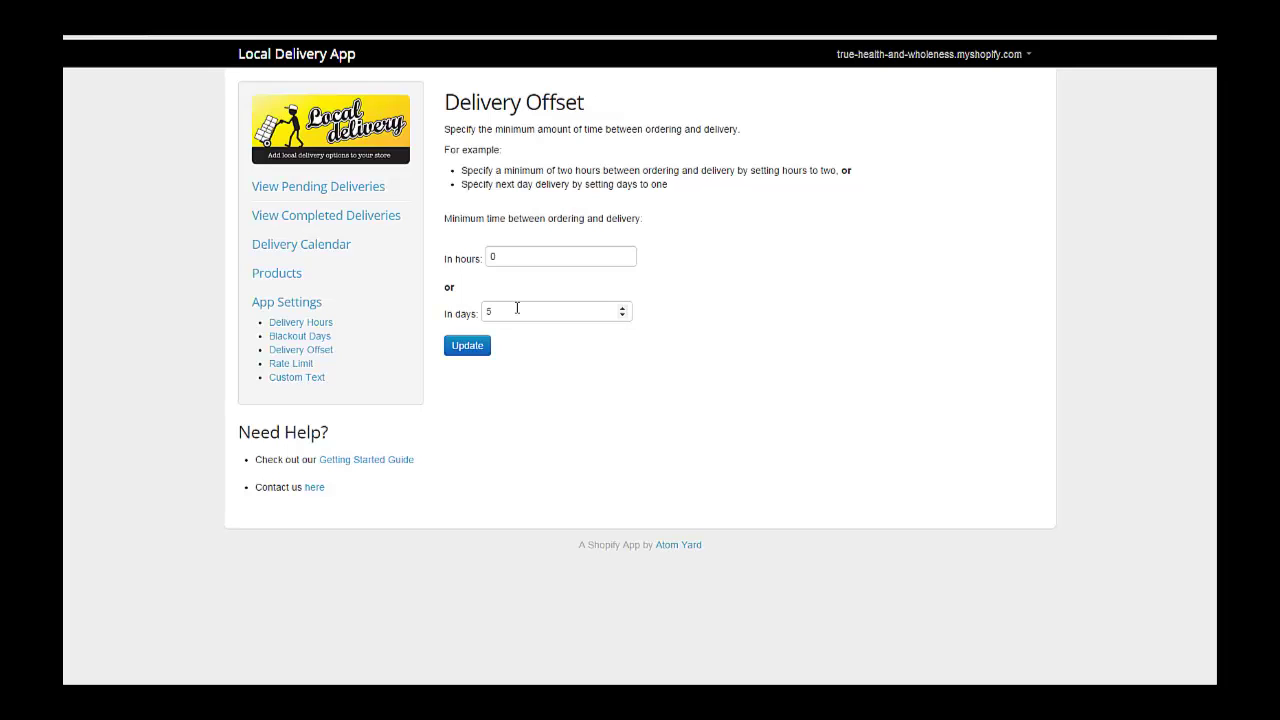
Check Delivery Offset and Rate Limit, then view the Custom Text catering cart message.
left_click(290, 352)
left_click(290, 364)
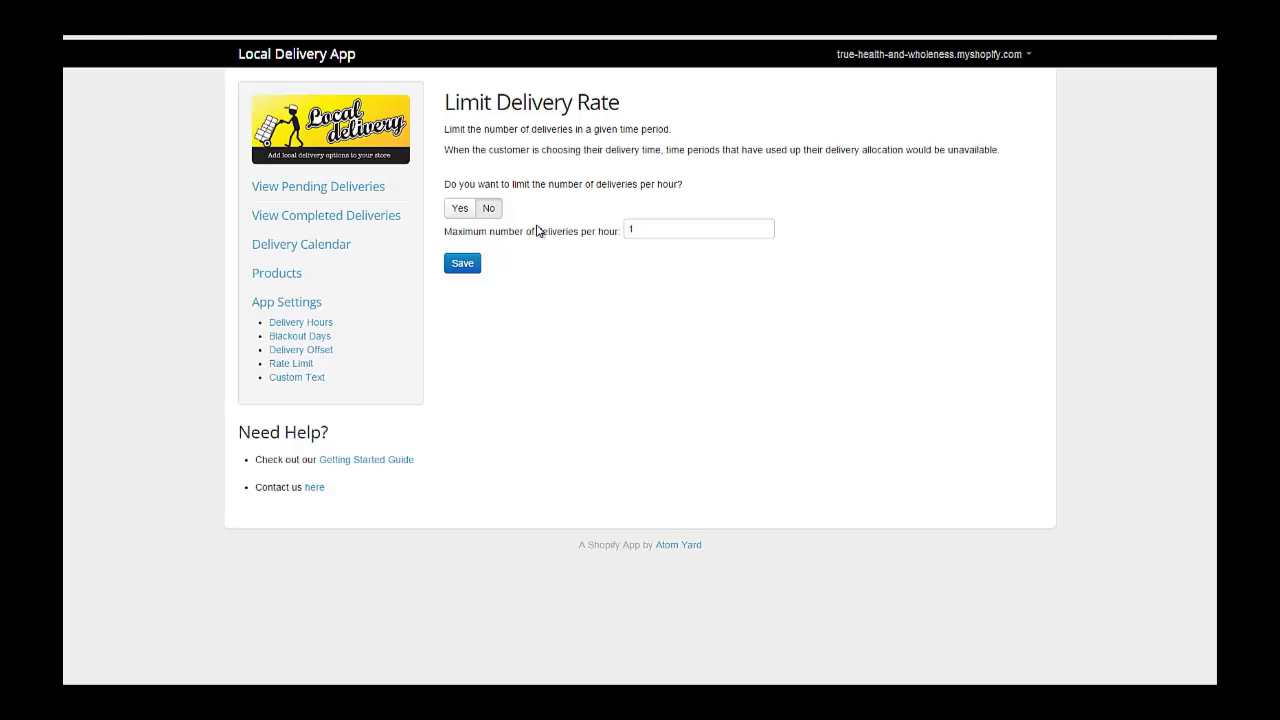
mouse_move(698, 230)
left_click(297, 380)
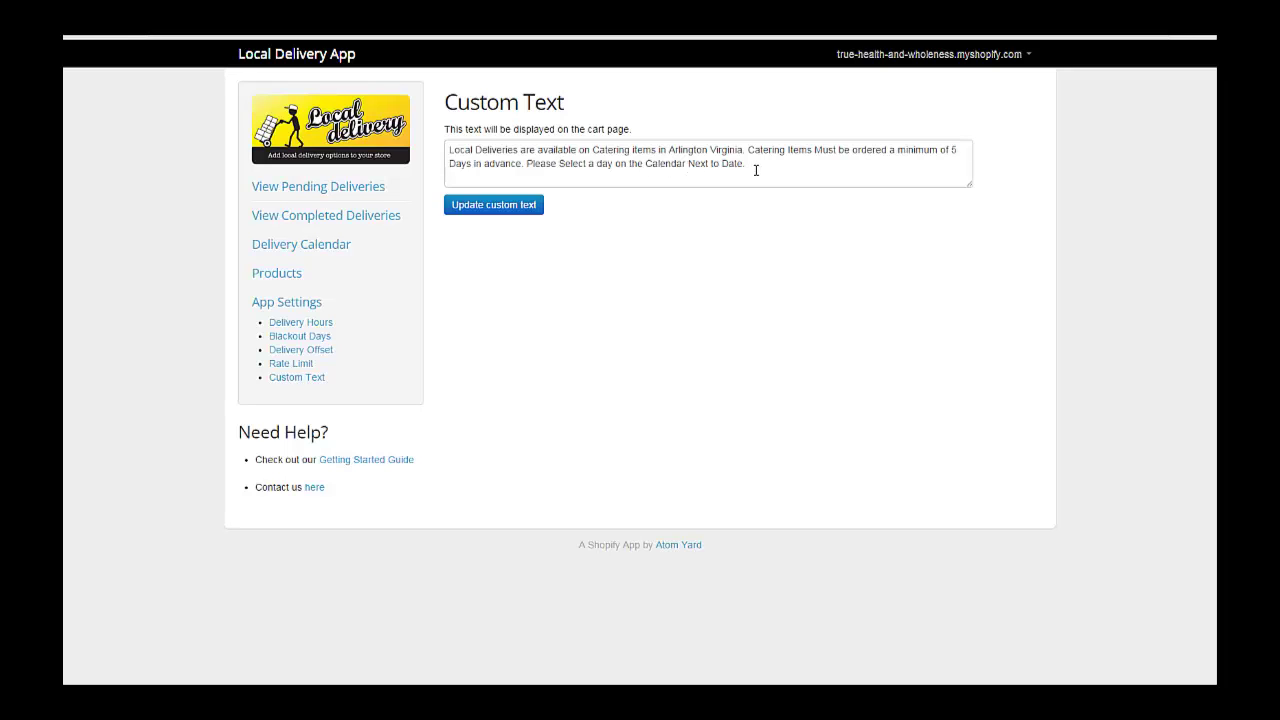
In Products, make '3 Days Lunch Dinner for Family' locally deliverable, save, then set it back to No.
left_click(269, 278)
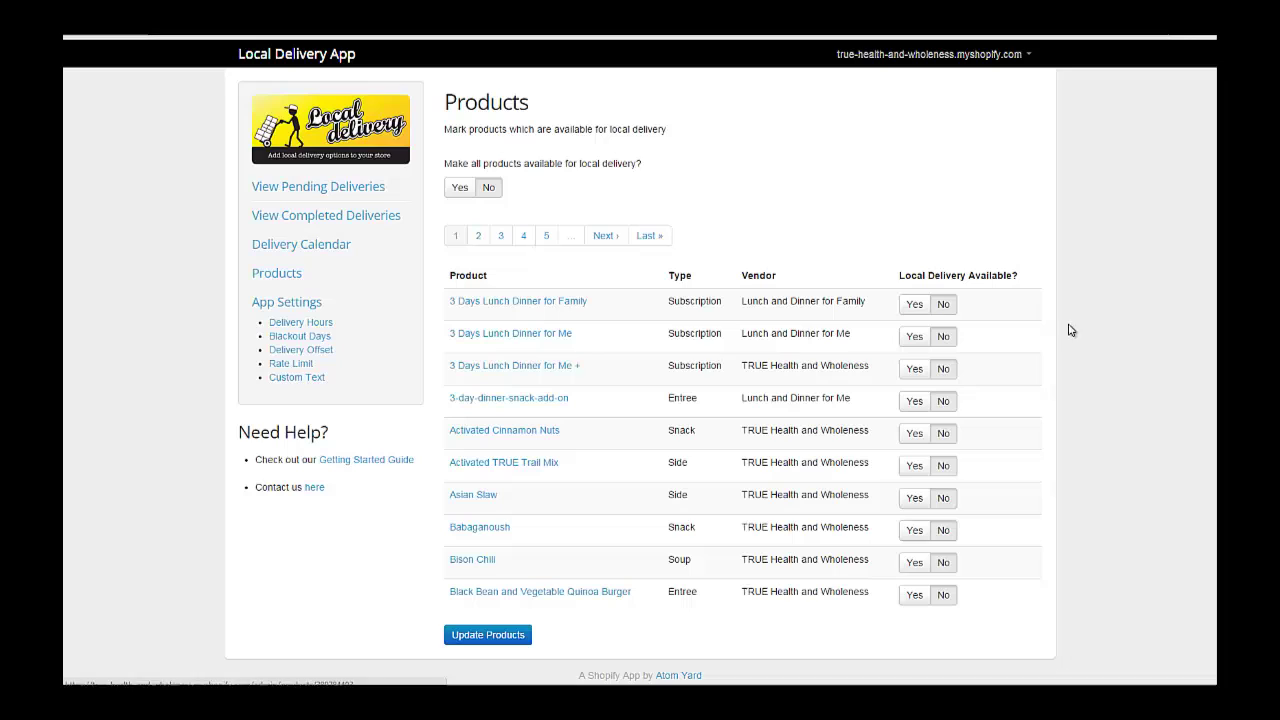
left_click(914, 306)
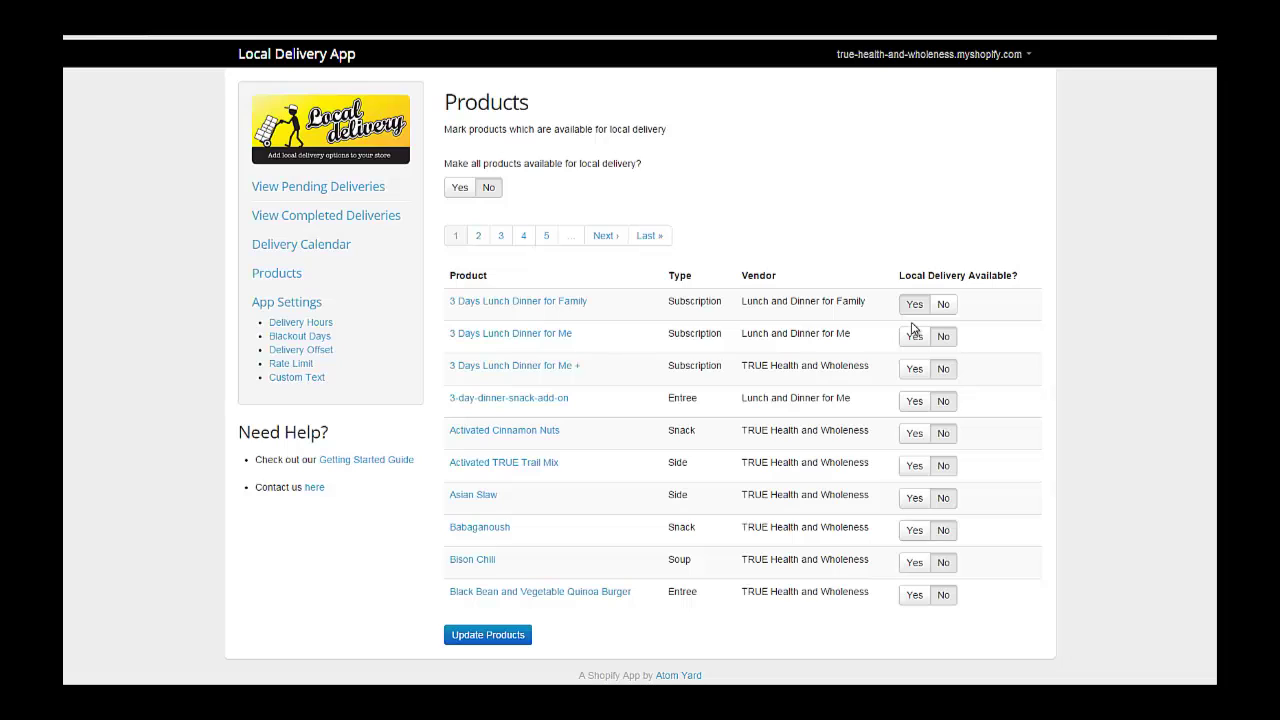
left_click(455, 634)
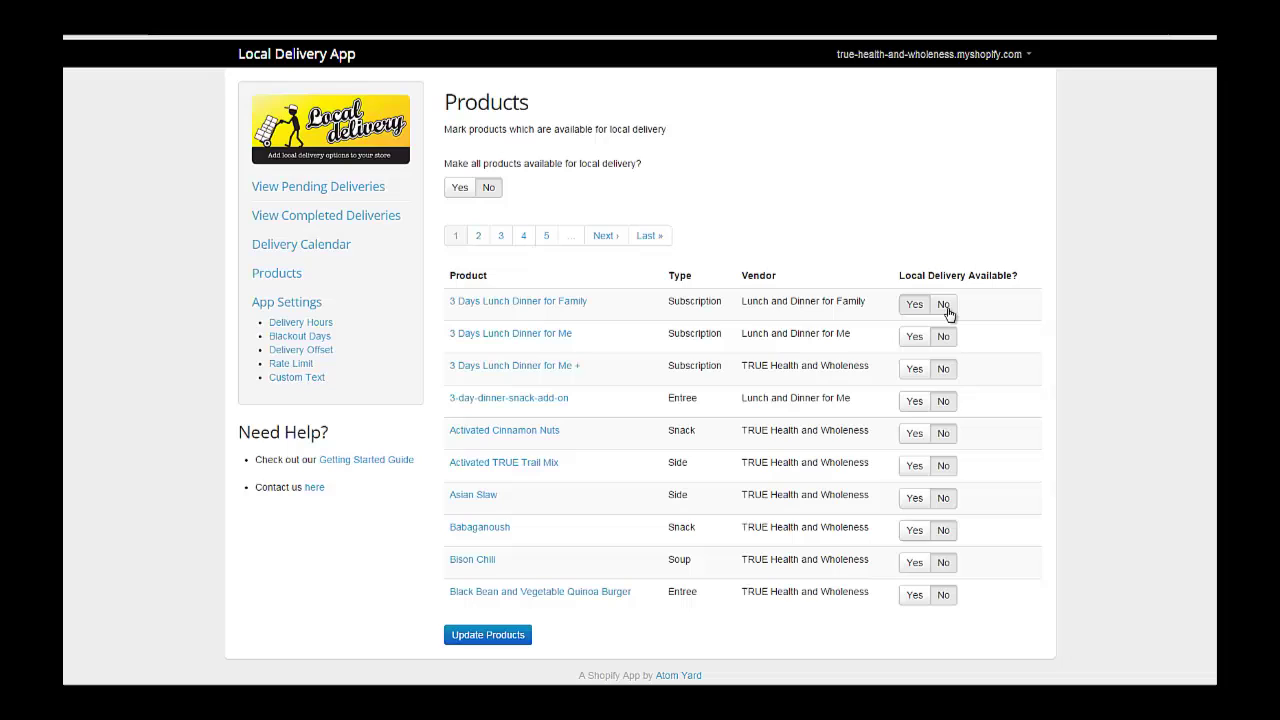
left_click(945, 306)
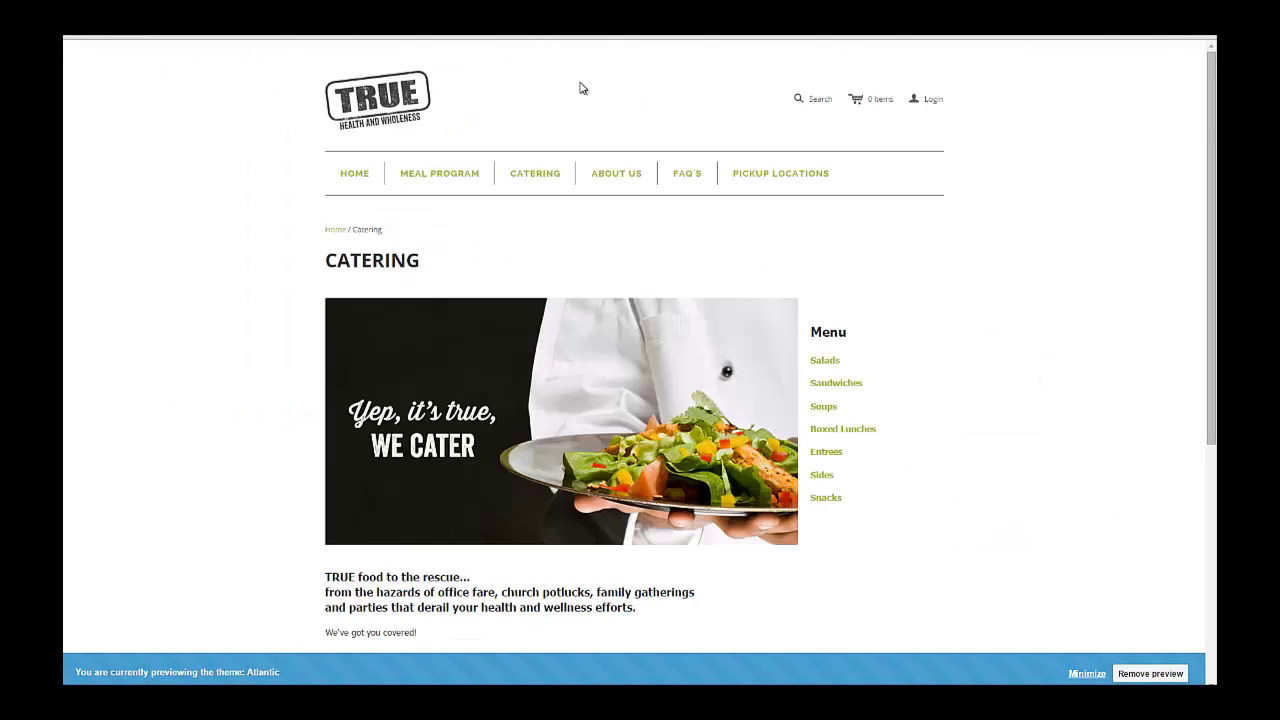
Add a Caesar Salad from Catering > Salads to the cart.
left_click(827, 362)
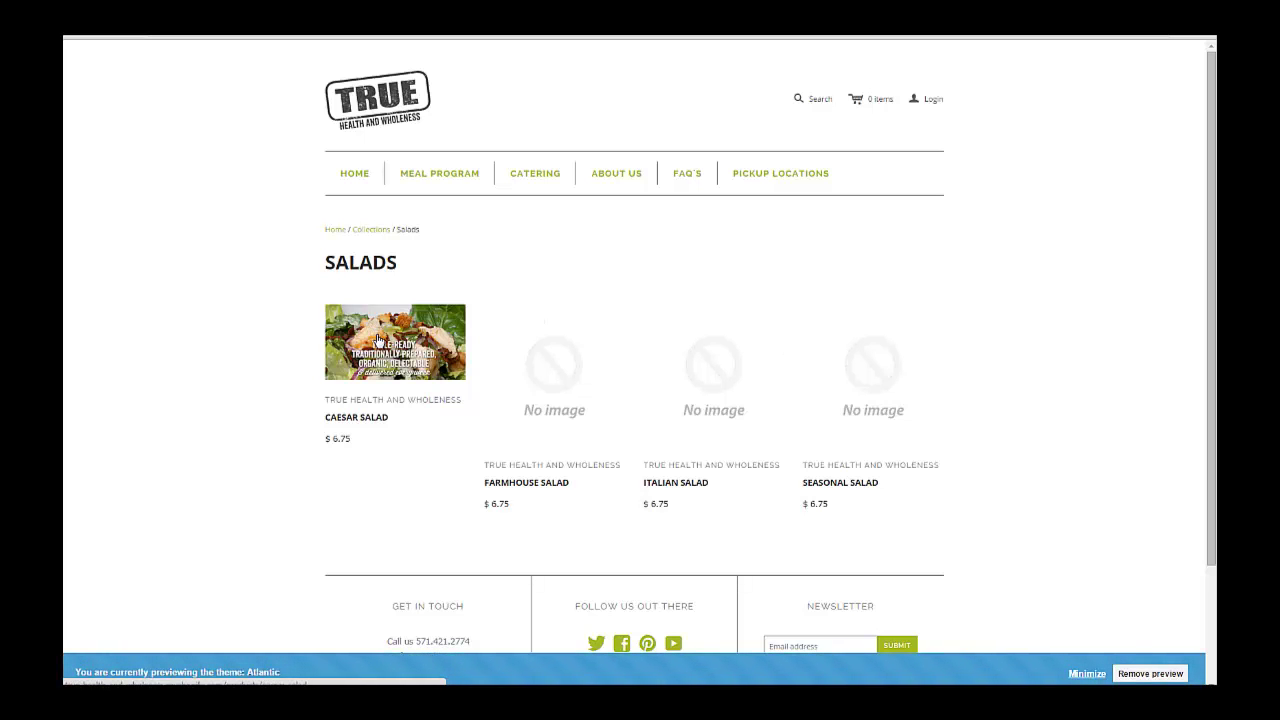
left_click(378, 342)
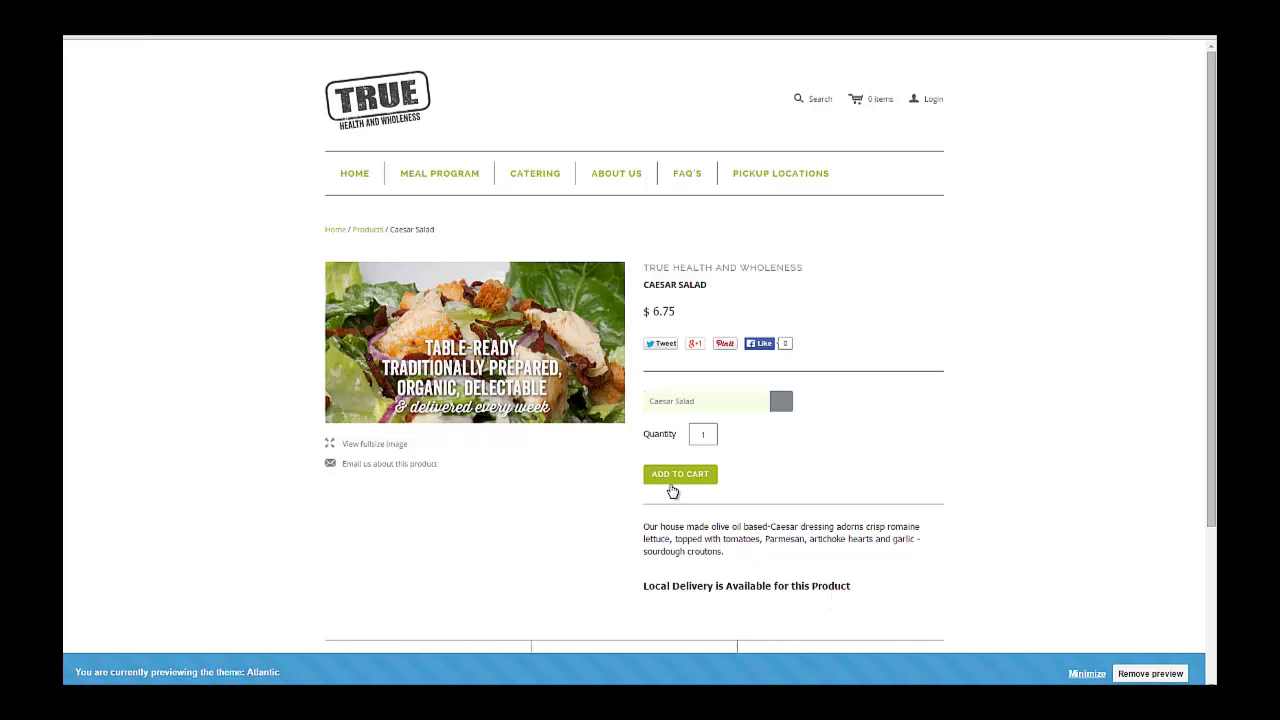
left_click(676, 476)
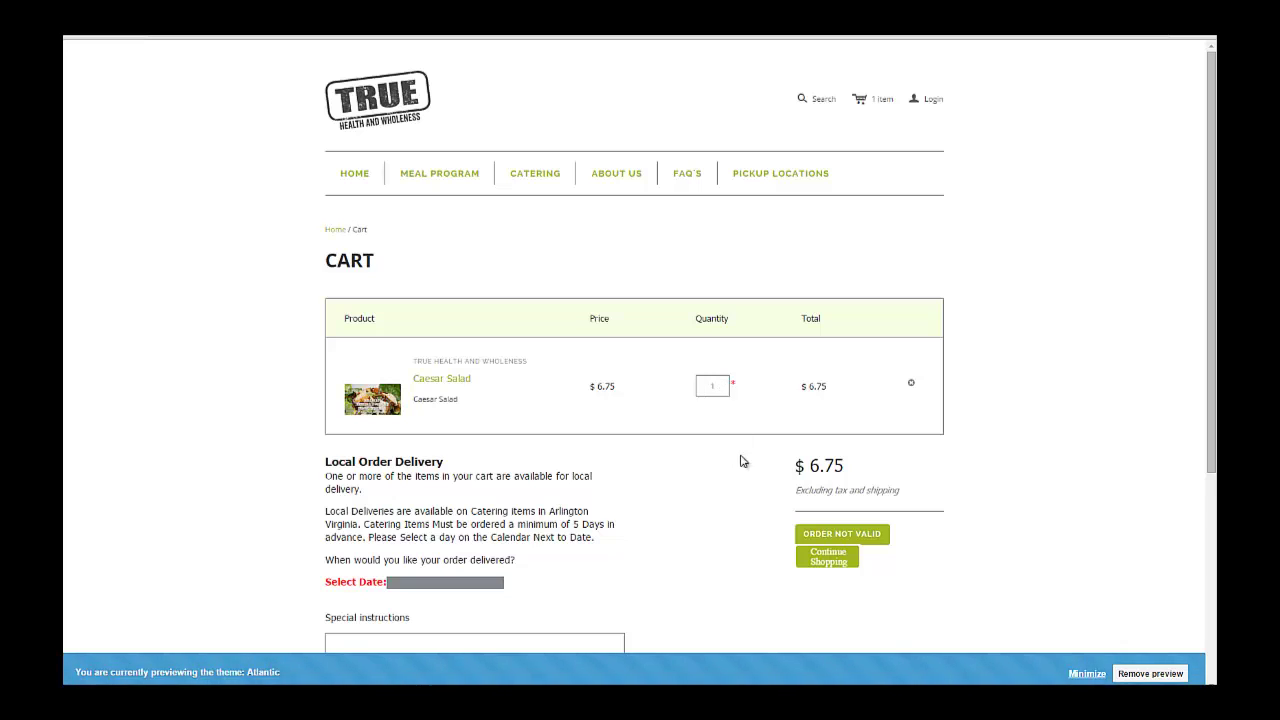
Change the Caesar Salad quantity to 10 ($67.50) and attempt checkout.
left_click(724, 386)
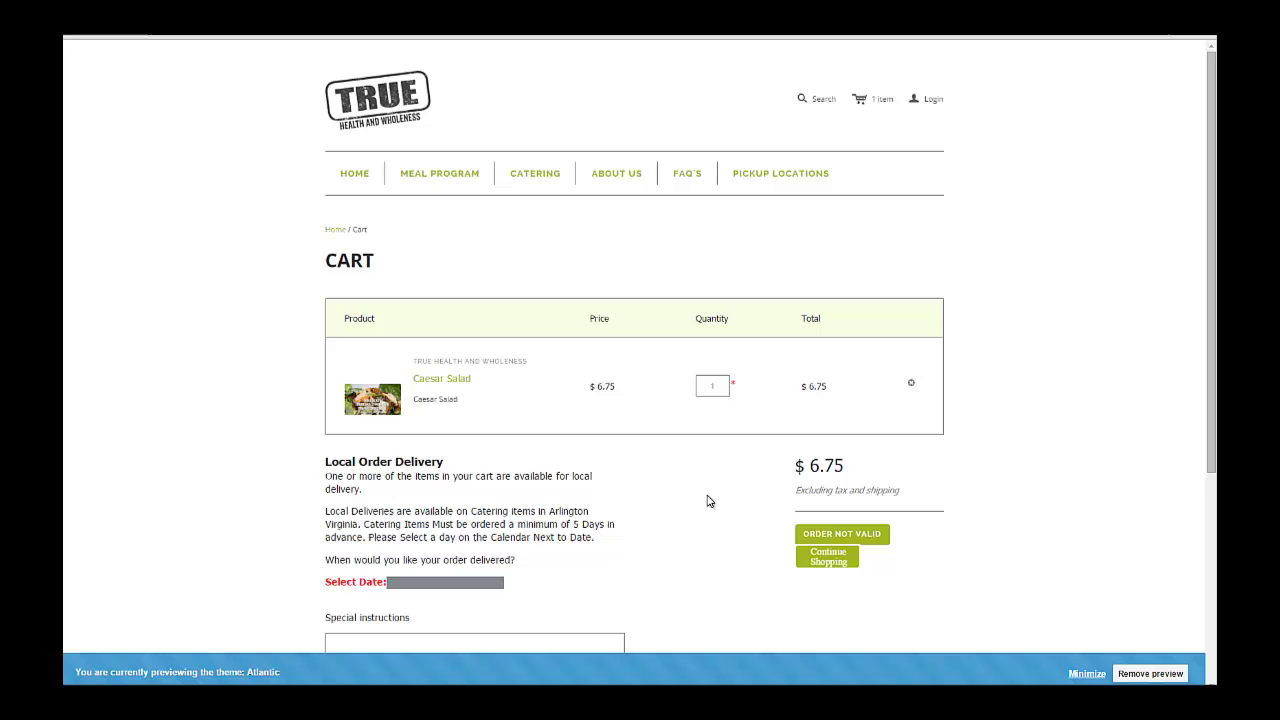
type("0")
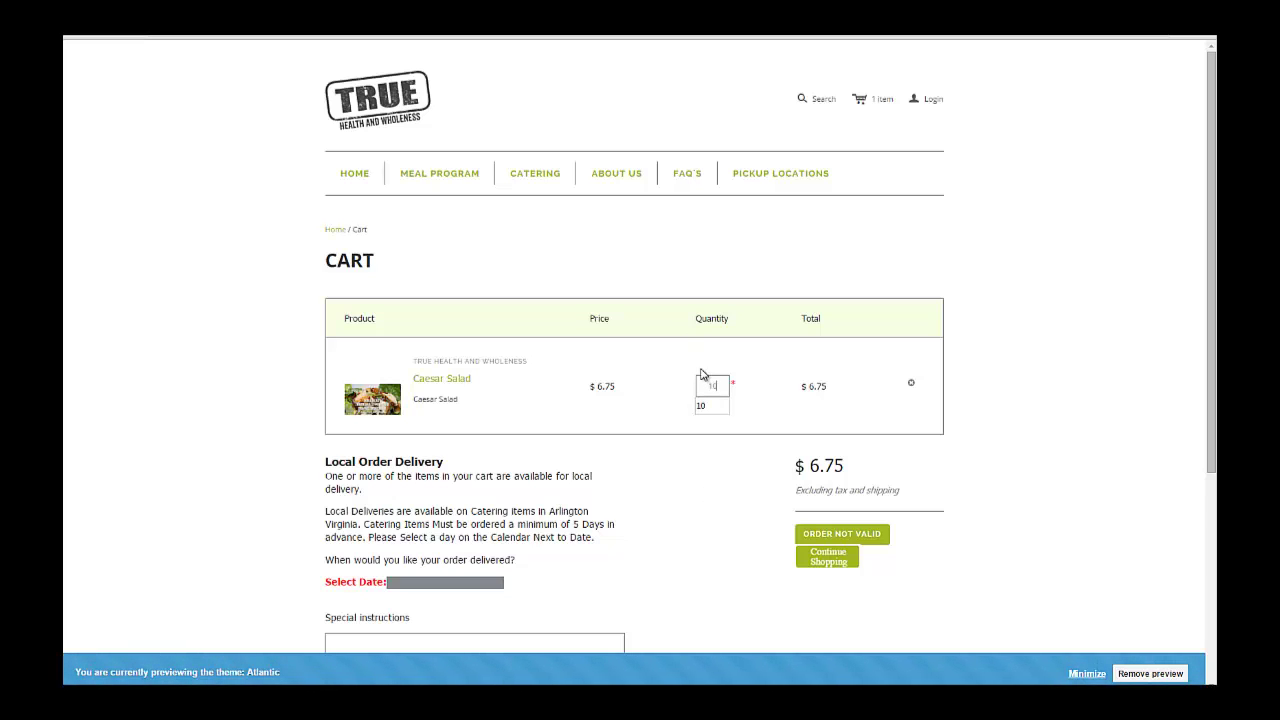
left_click(708, 441)
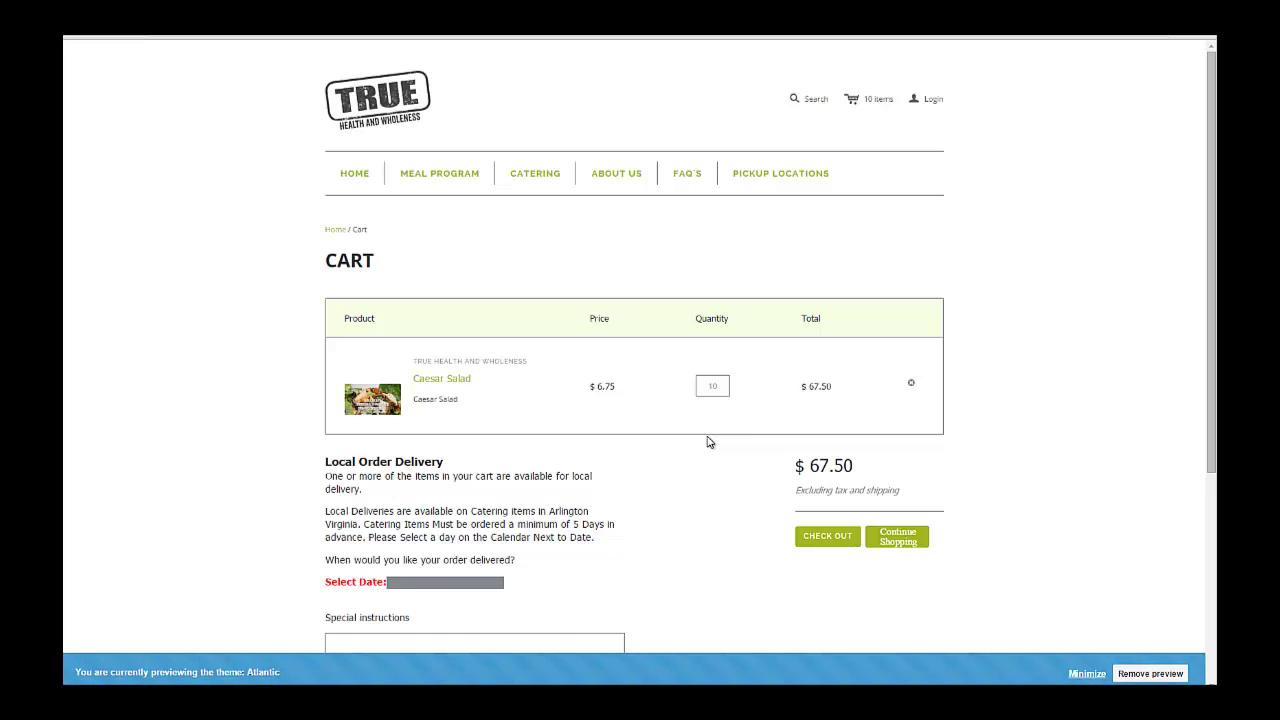
left_click(837, 545)
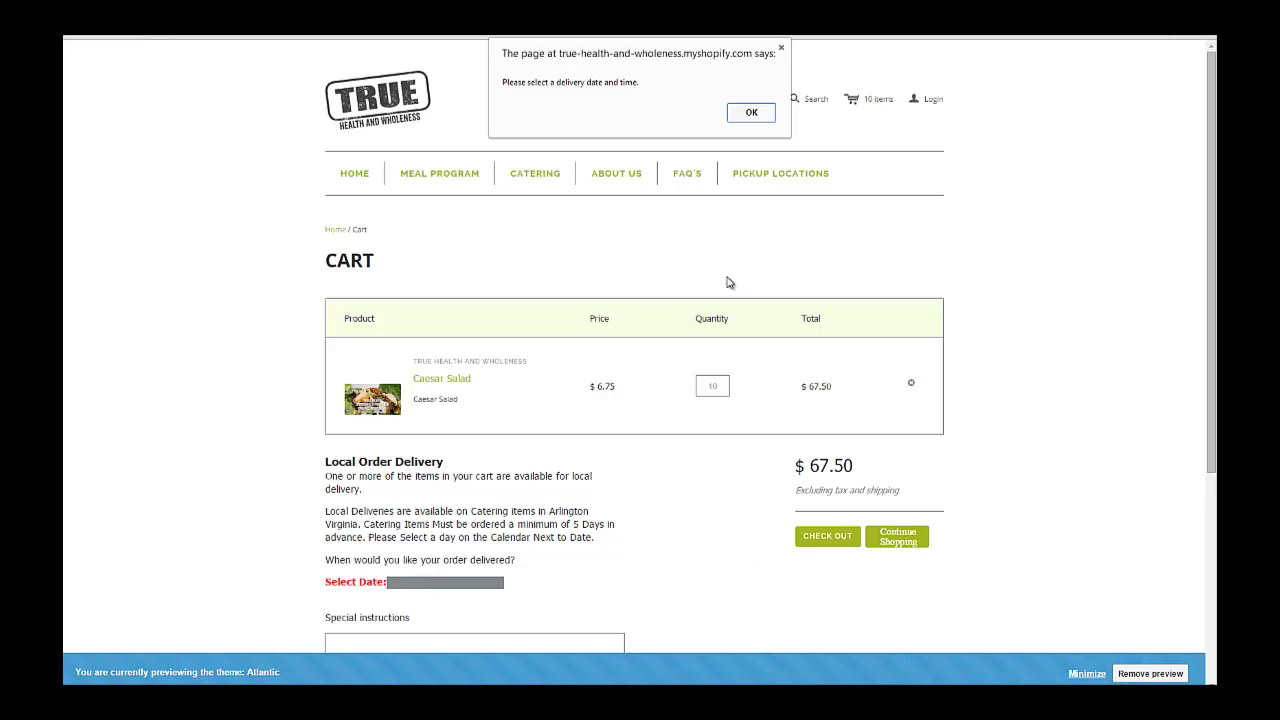
Dismiss the missing-date alert and set delivery to 2014/10/27, 2:00–3:00 PM.
left_click(757, 115)
scroll(543, 397, "down", 1)
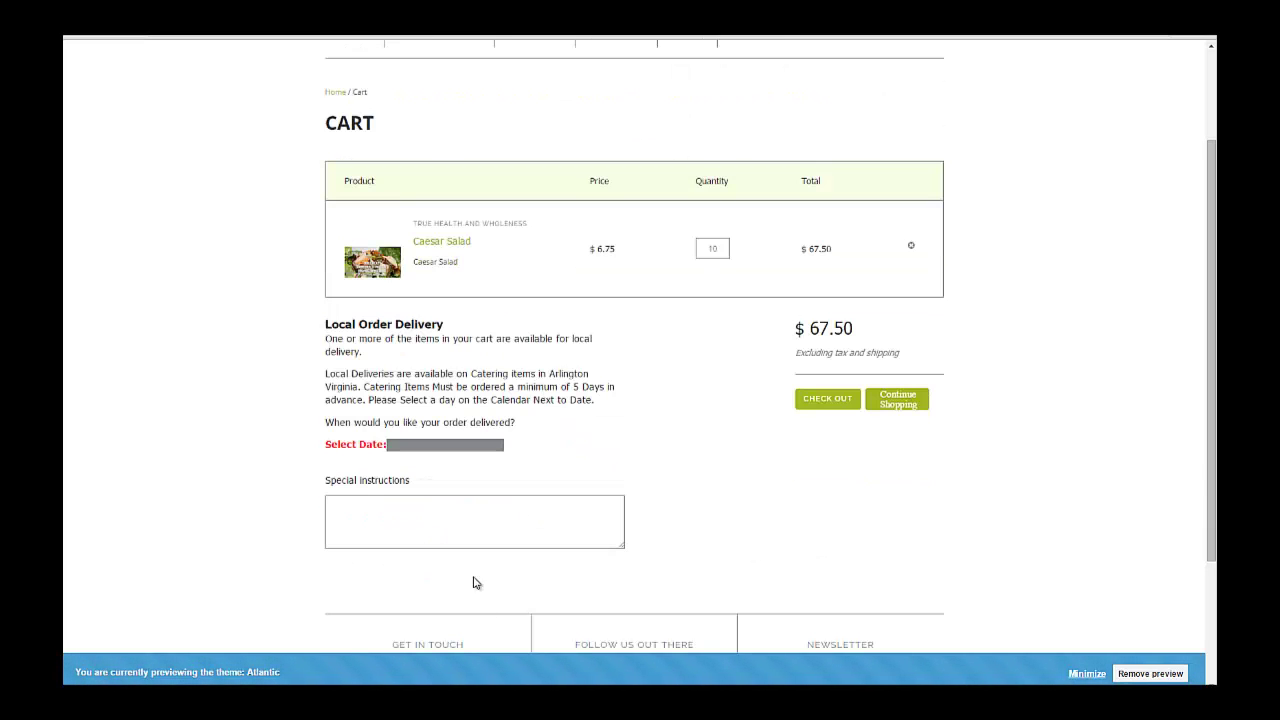
left_click(437, 445)
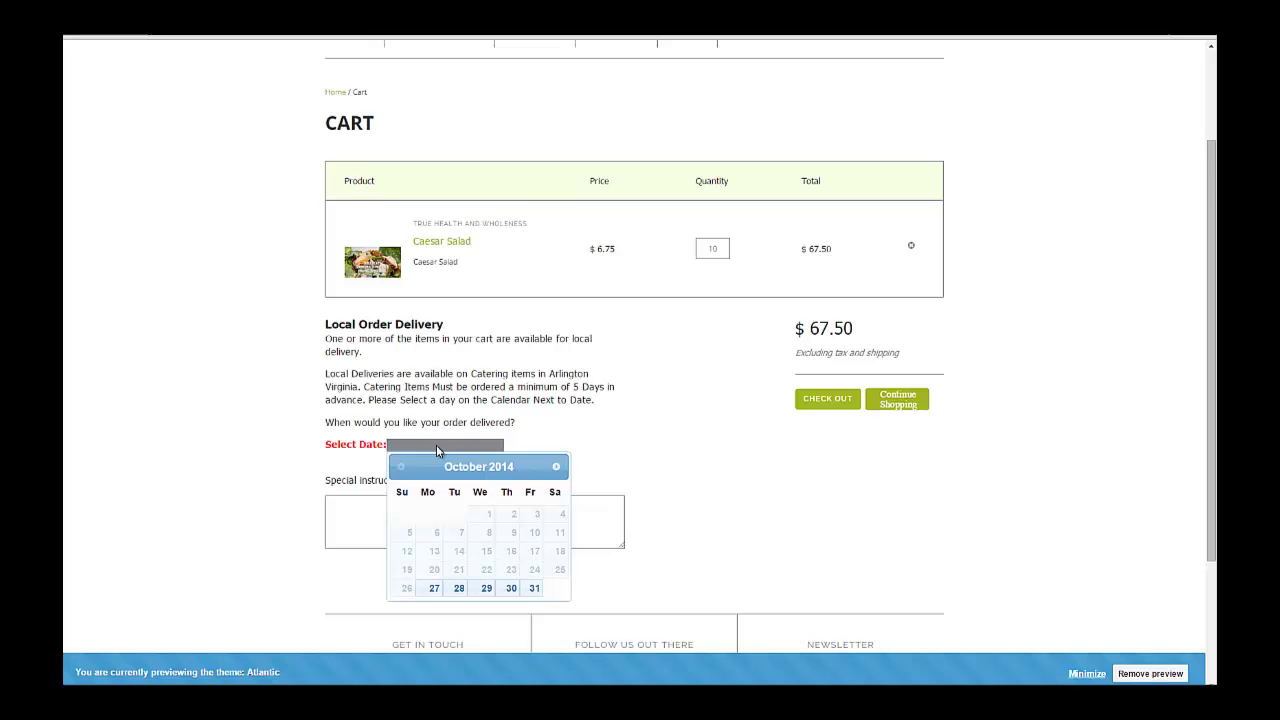
left_click(431, 589)
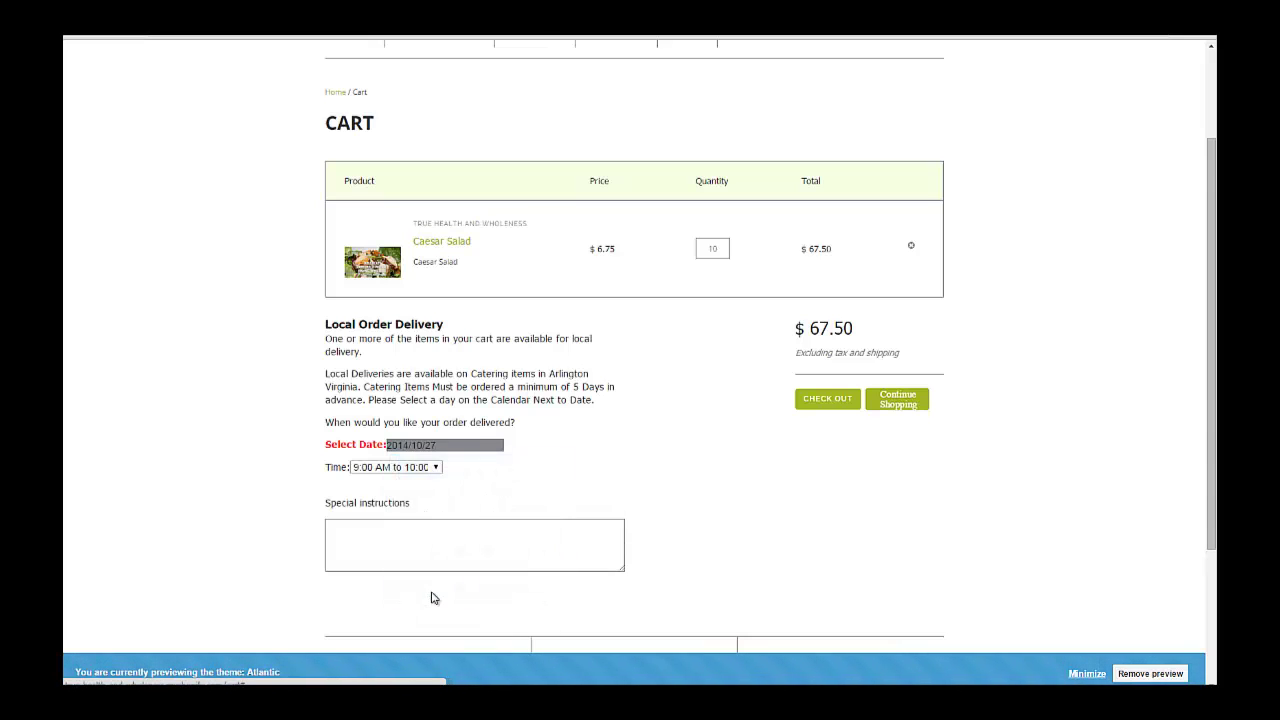
left_click(421, 470)
left_click(415, 530)
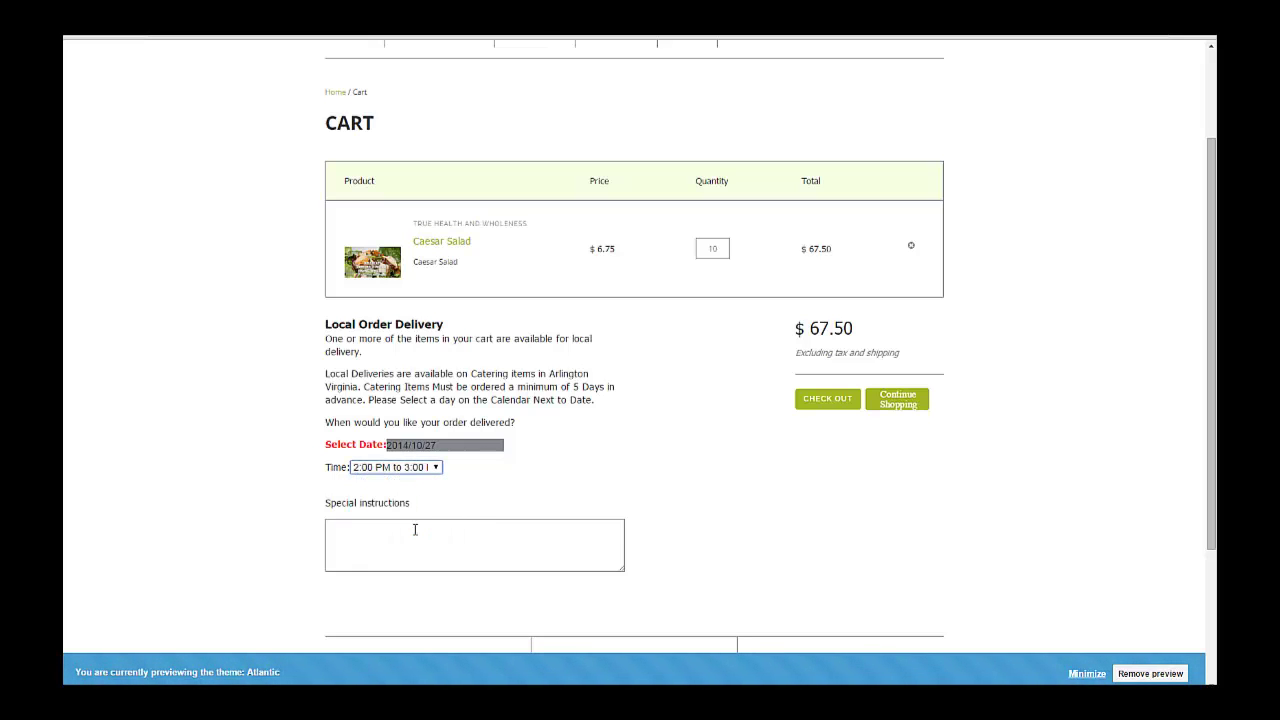